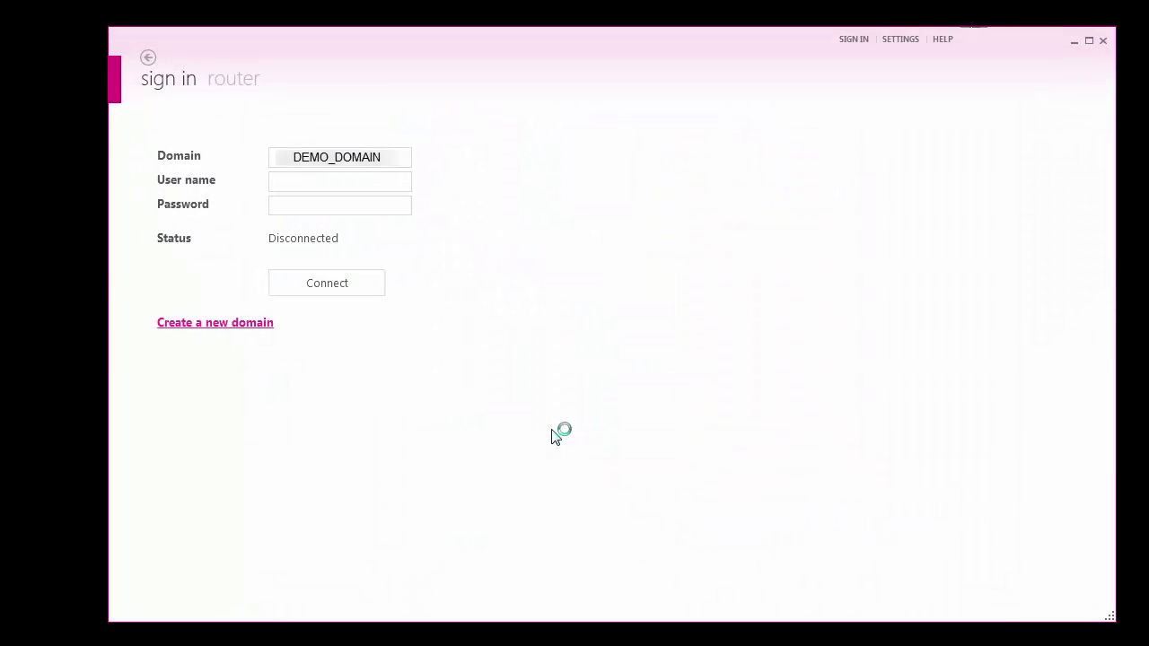
- Sign in to DEMO_DOMAIN with the domain user name and password, then expand DEMO_CUSTOMERS and CUSTOMER A
left_click(394, 181)
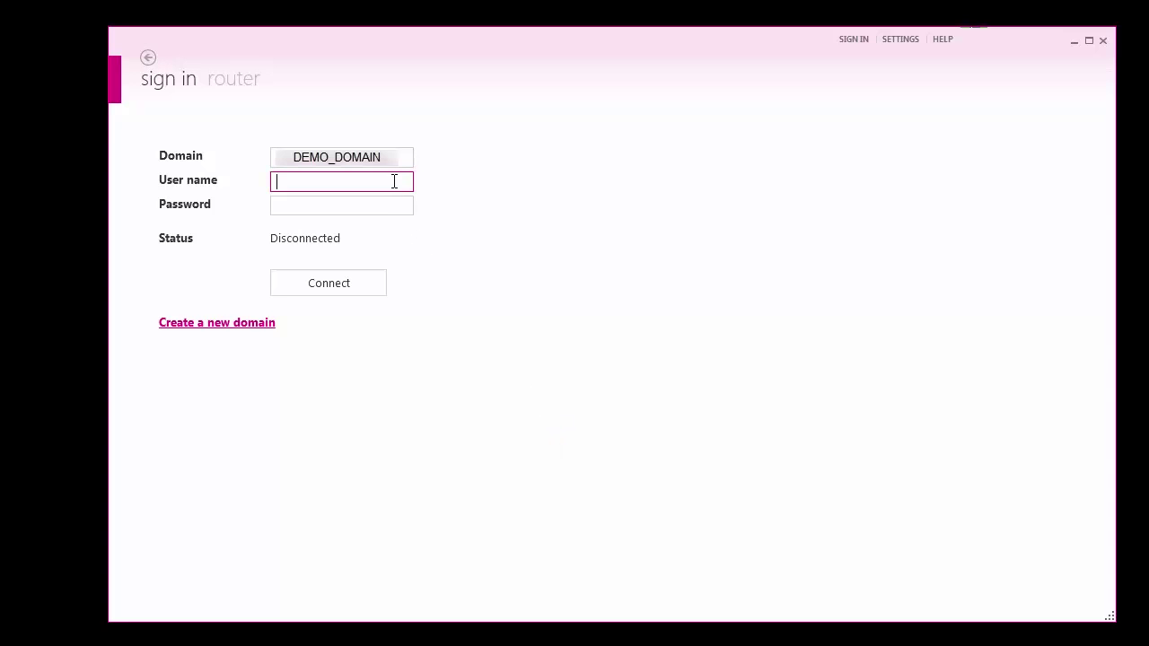
type("demo-")
type("user")
key("Tab")
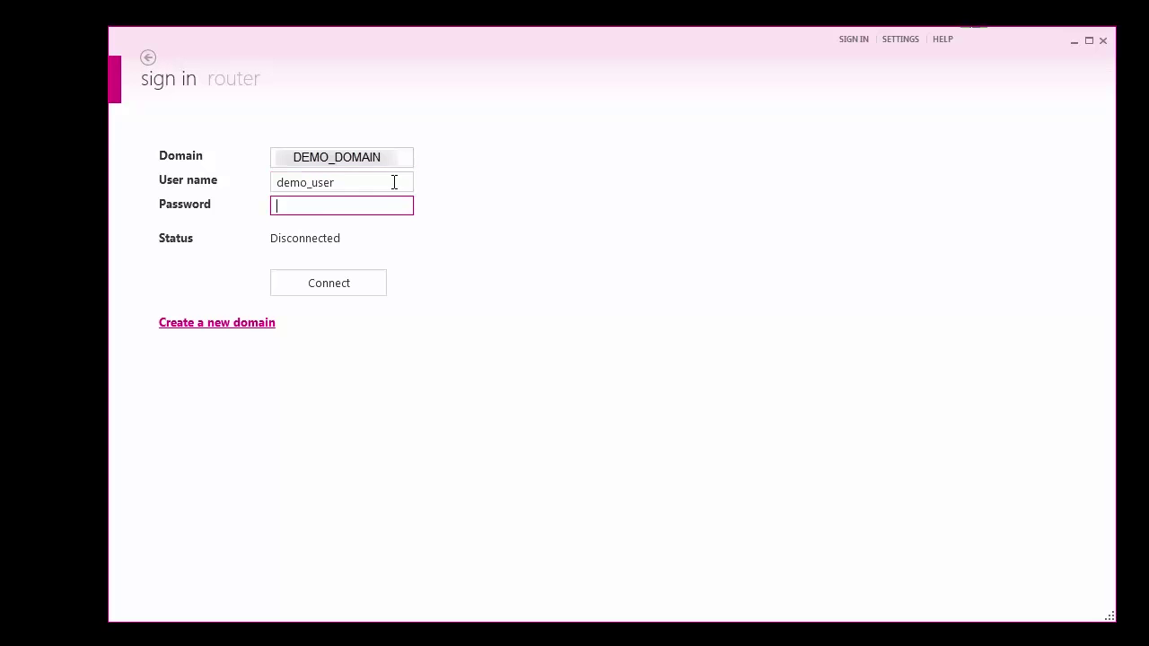
type("********")
key("Return")
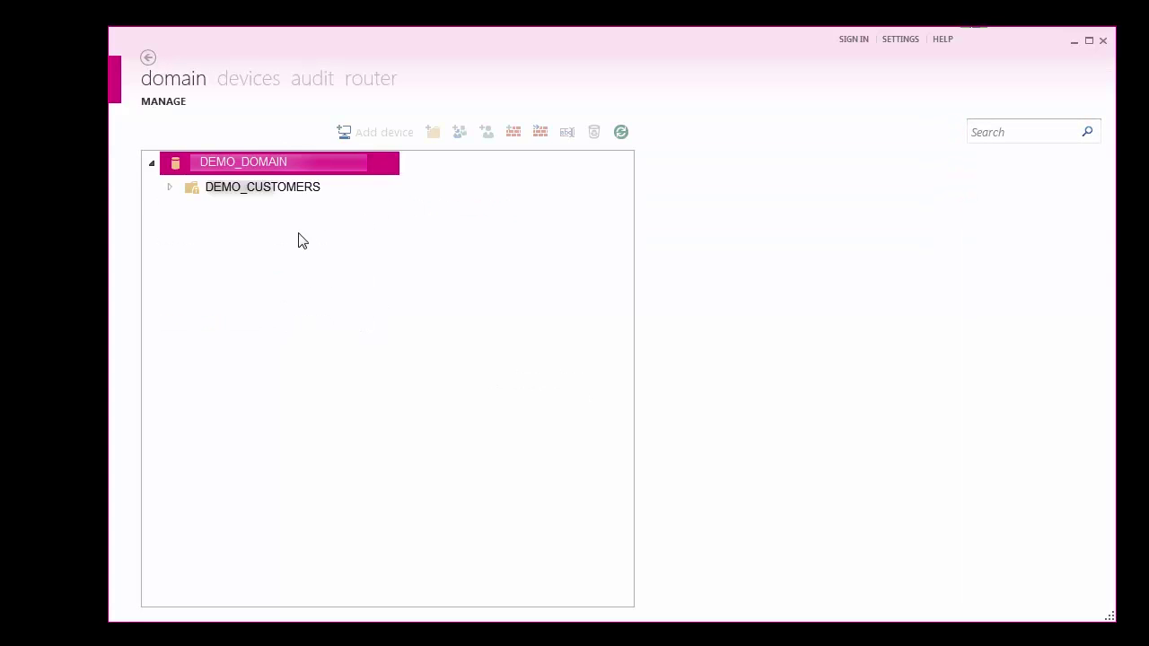
left_click(171, 187)
left_click(186, 213)
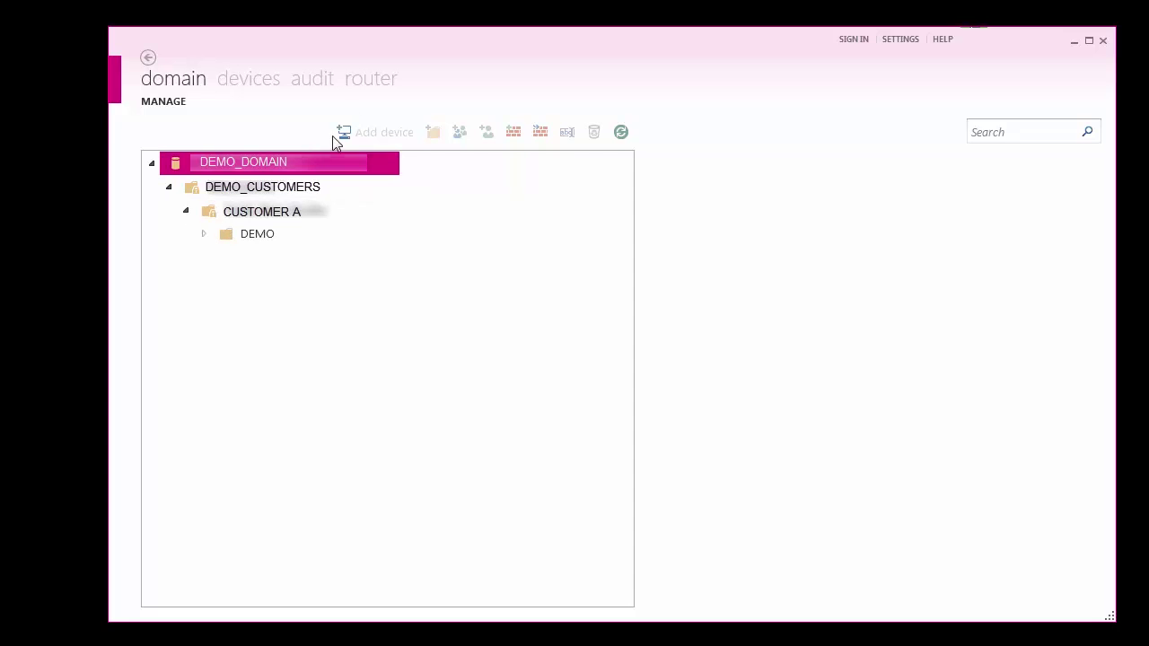
- Discover routers over the Local Area Network using the router password, then open the found router's configuration
left_click(371, 80)
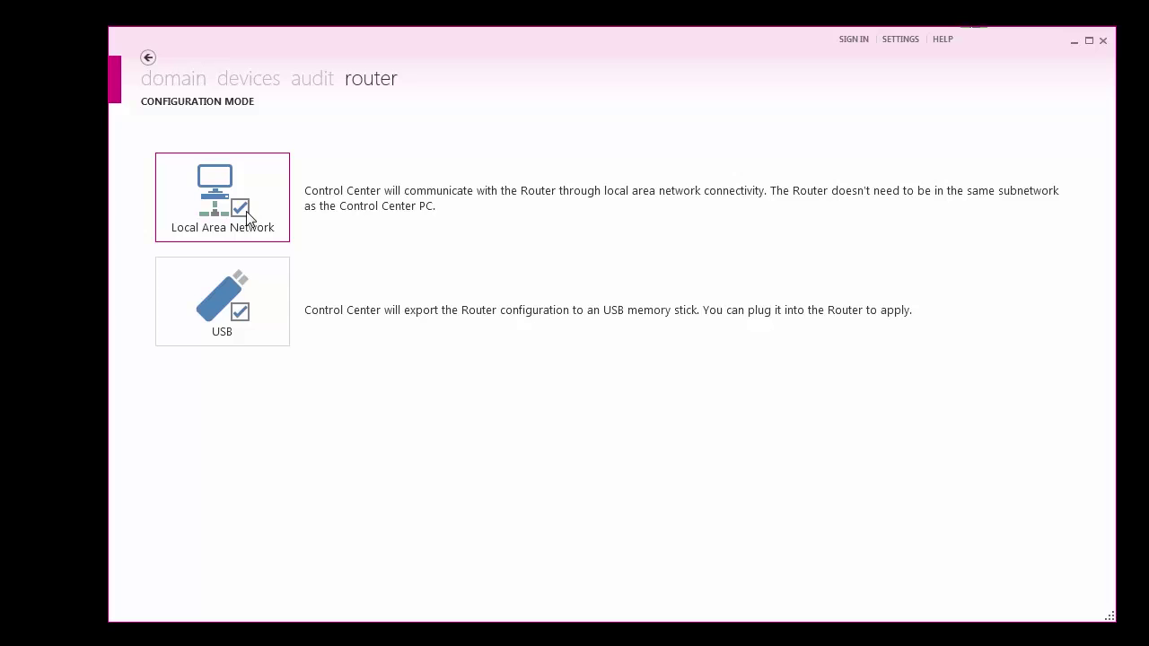
left_click(247, 219)
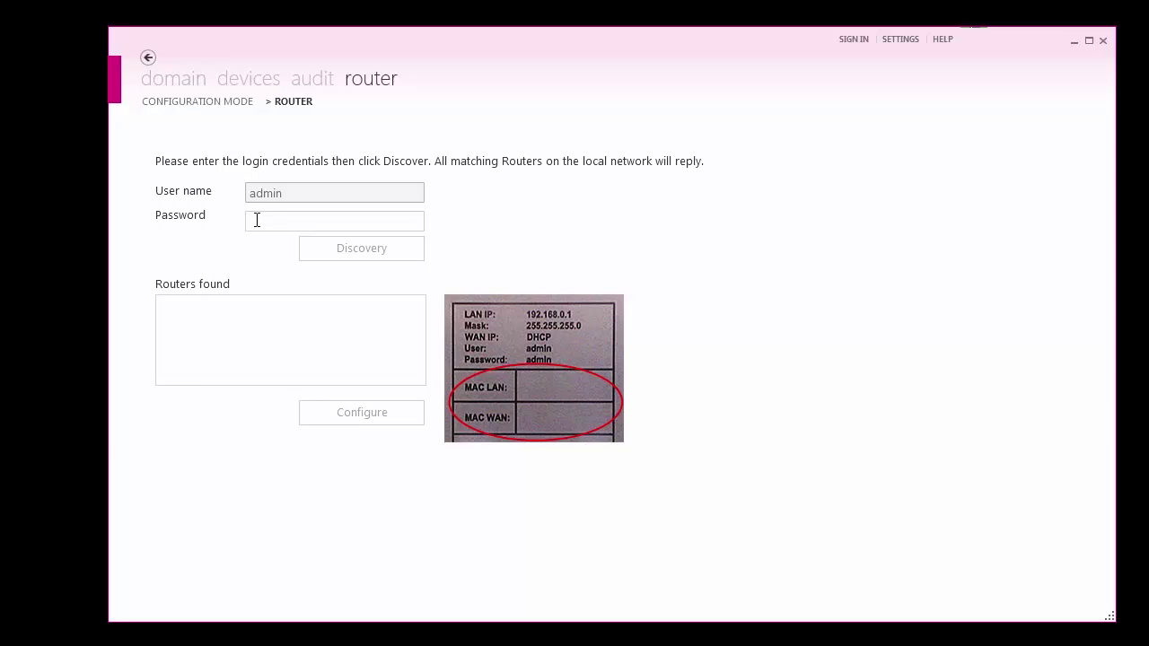
left_click(256, 220)
type("admin")
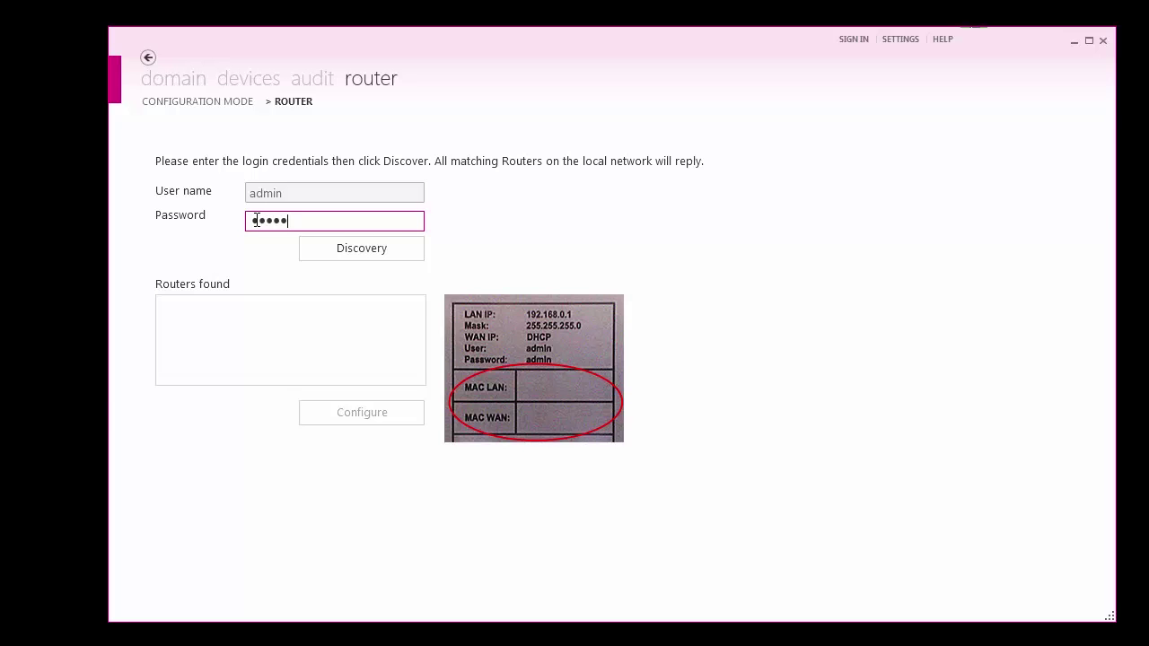
key("Return")
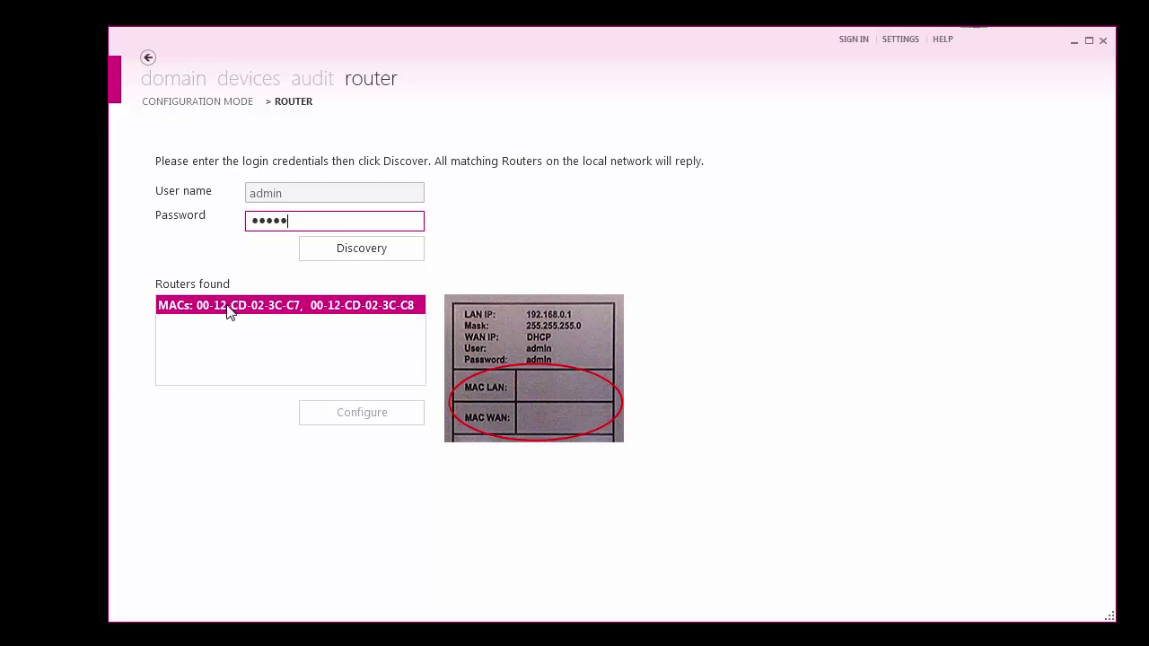
left_click(228, 309)
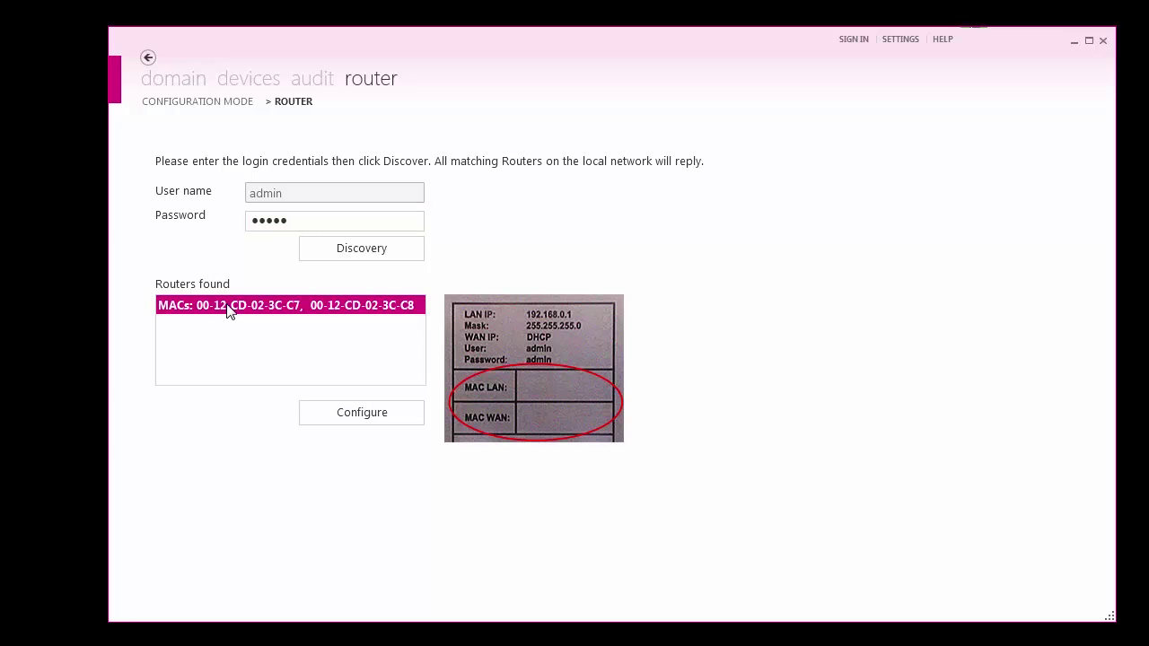
left_click(337, 410)
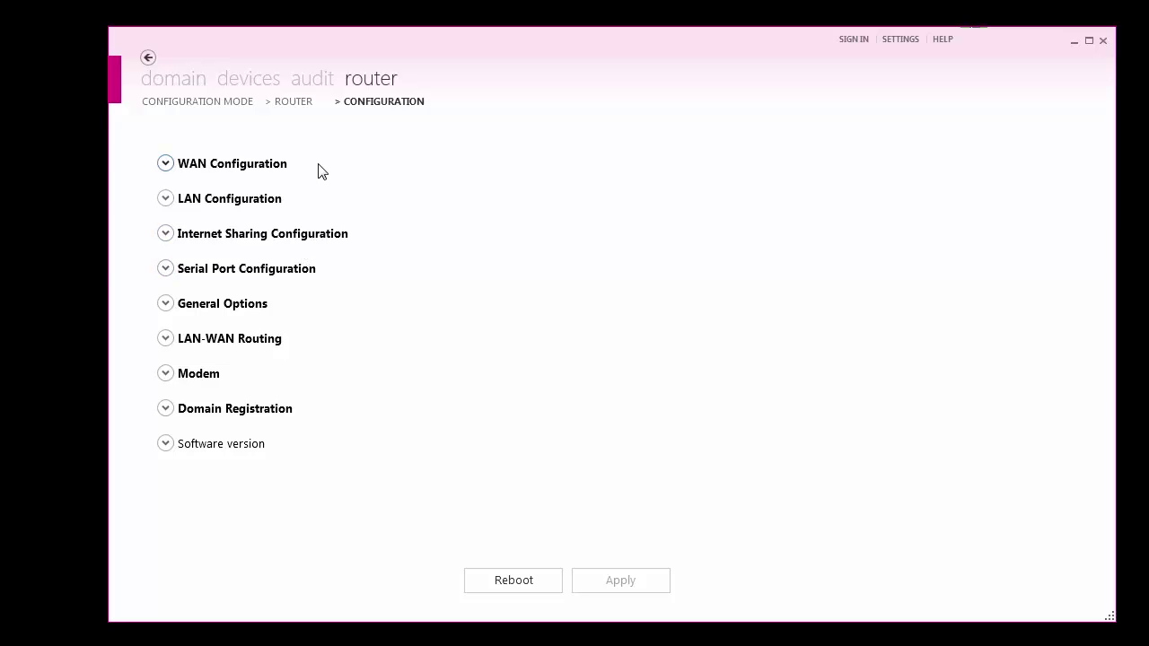
- Set WAN Configuration to 'Obtain IP configuration from DHCP server'
left_click(213, 171)
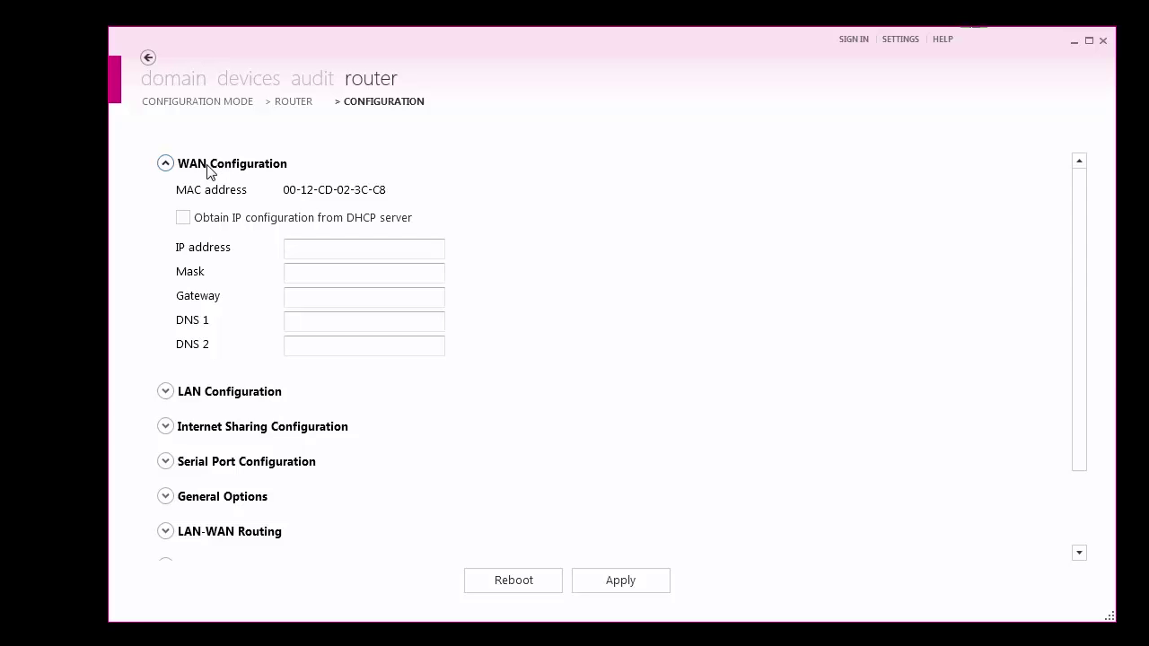
left_click(184, 221)
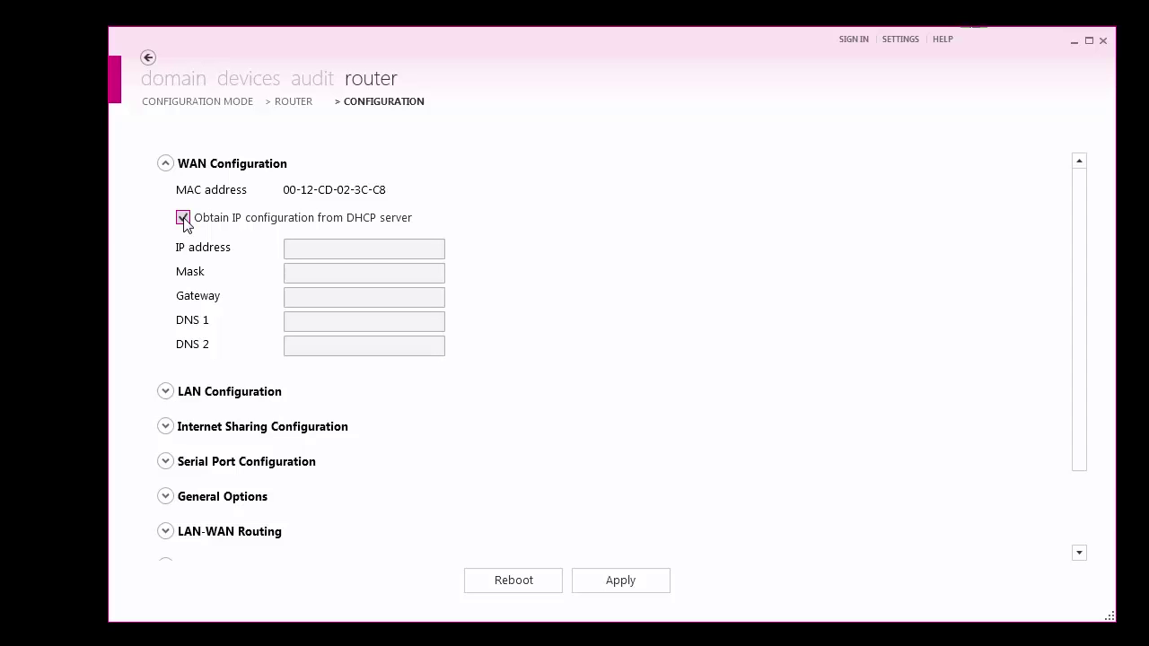
- Add LAN address 192.168.0.20 with subnet mask 255.255.255.0
left_click(166, 392)
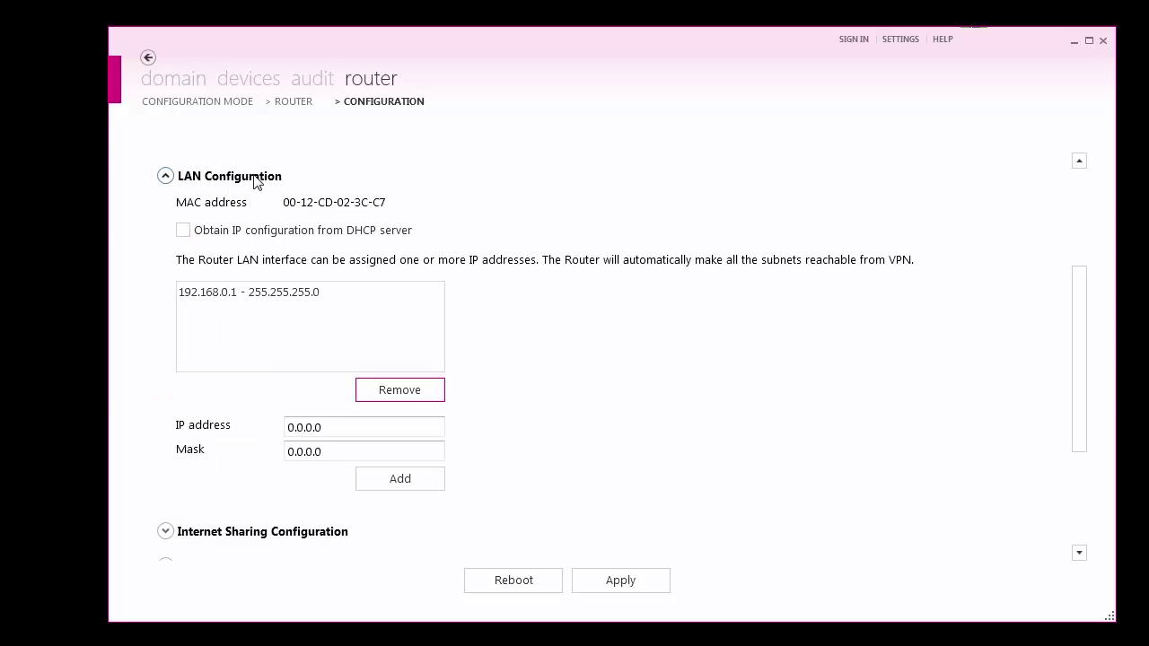
left_click(331, 428)
type("192")
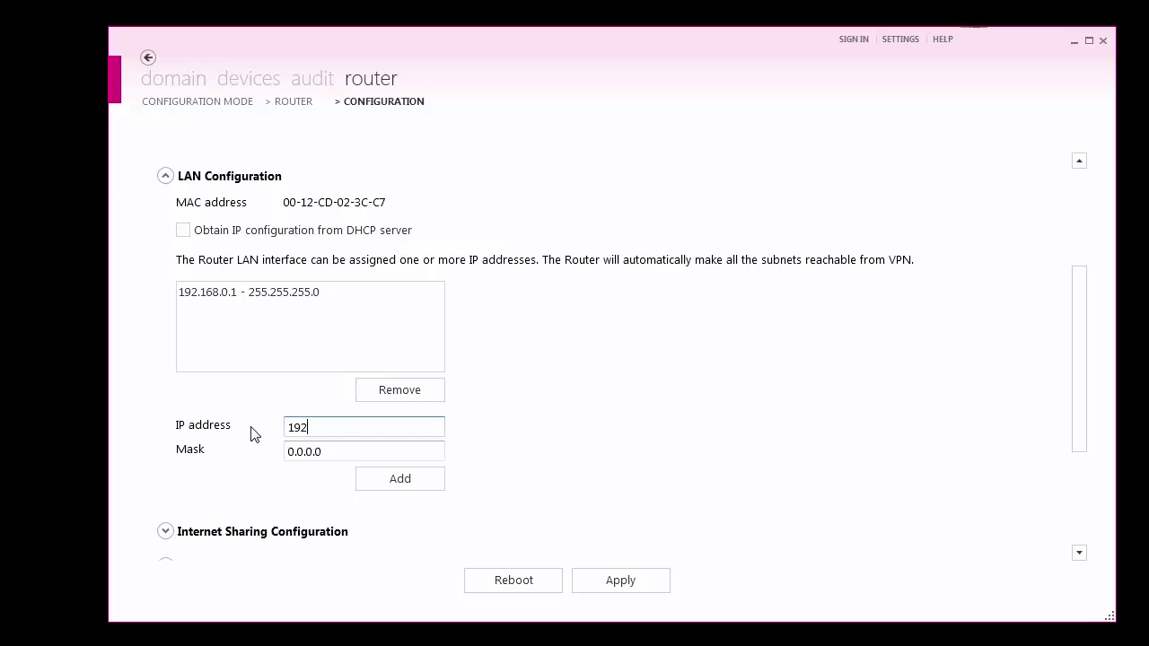
type(".168.0.20")
key("Tab")
type("255")
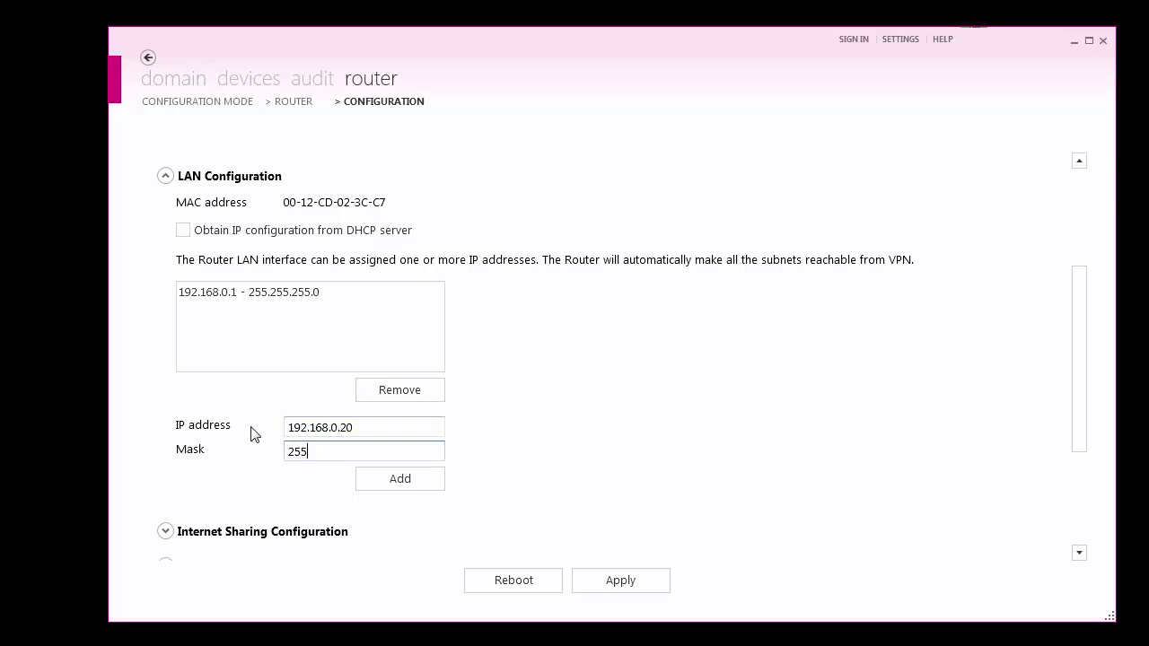
type(".255.255.0")
left_click(381, 480)
- Keep the serial port mode at RS422 and collapse the Serial Port Configuration section
scroll(367, 487, "down", 3)
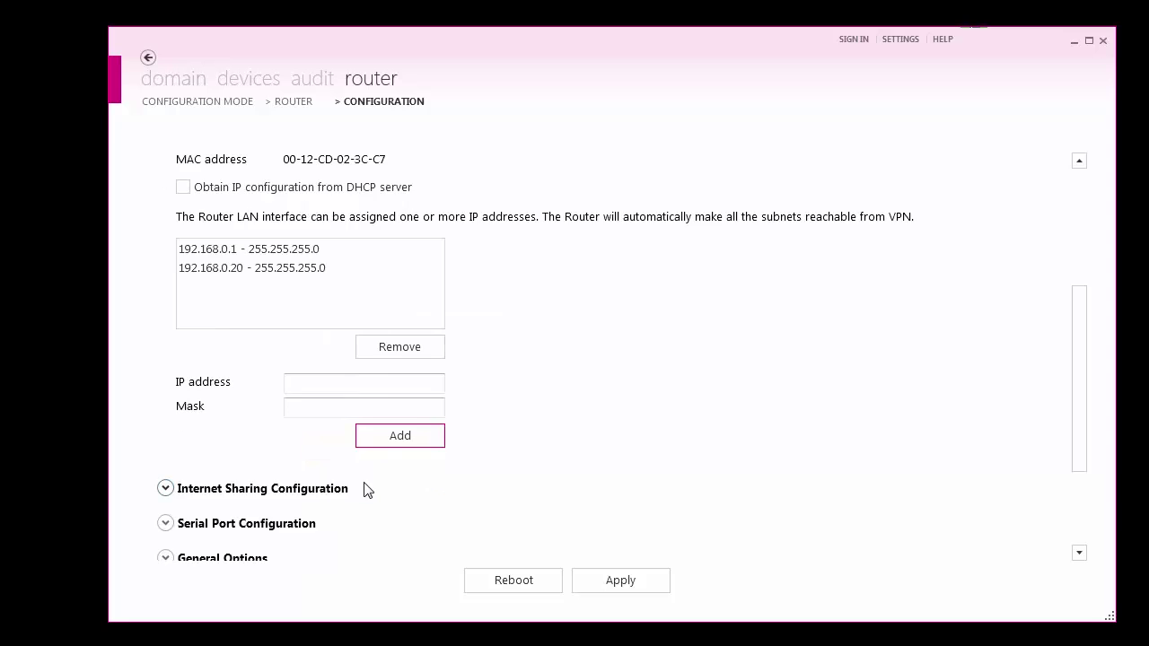
left_click(165, 438)
scroll(236, 444, "down", 2)
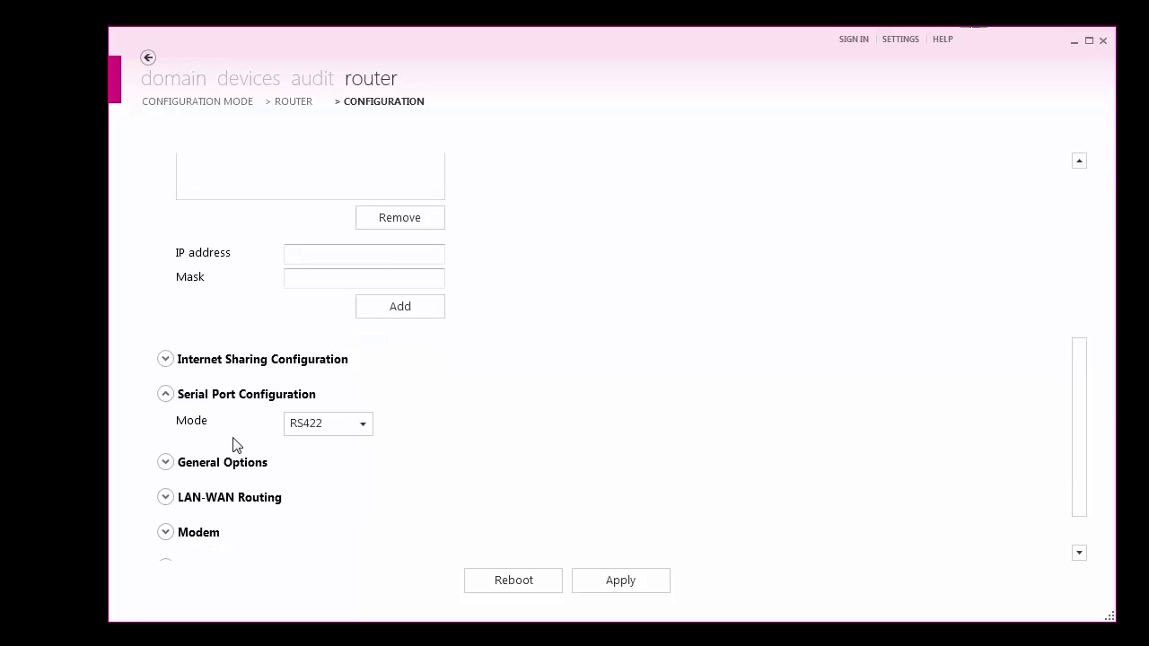
left_click(327, 388)
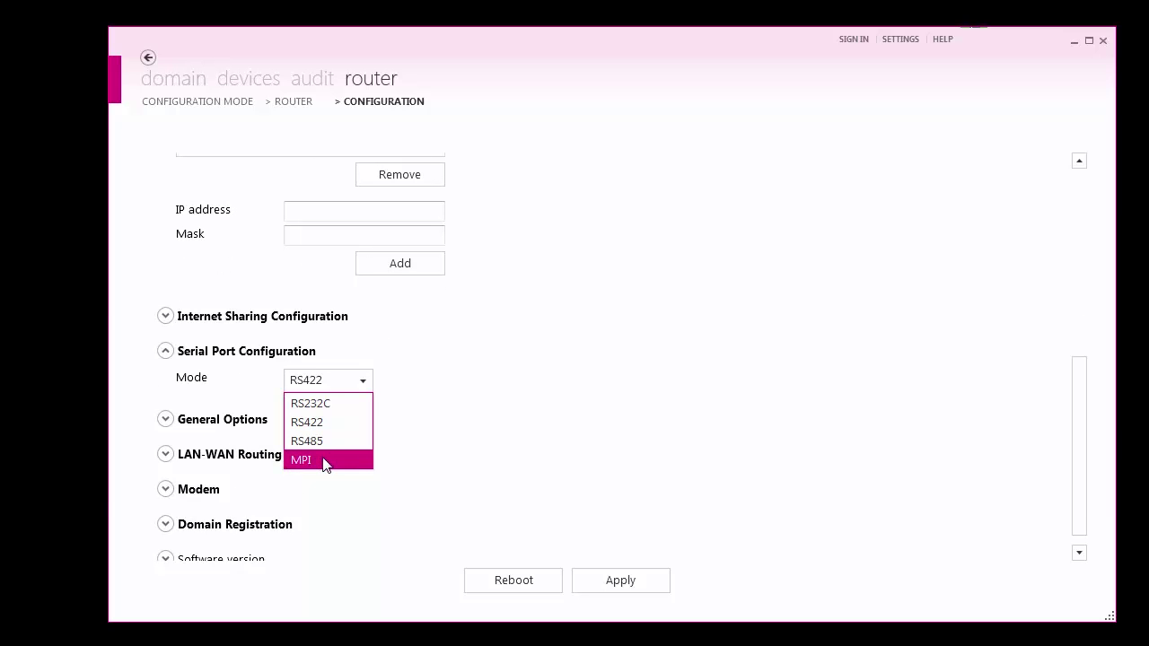
left_click(238, 386)
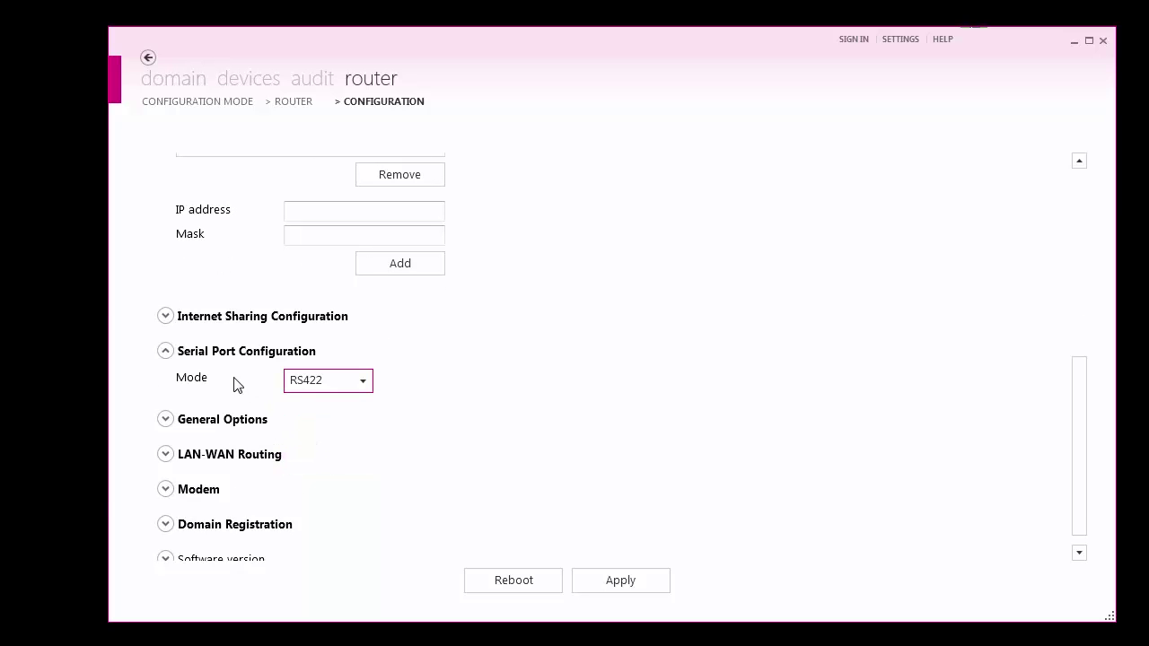
left_click(166, 352)
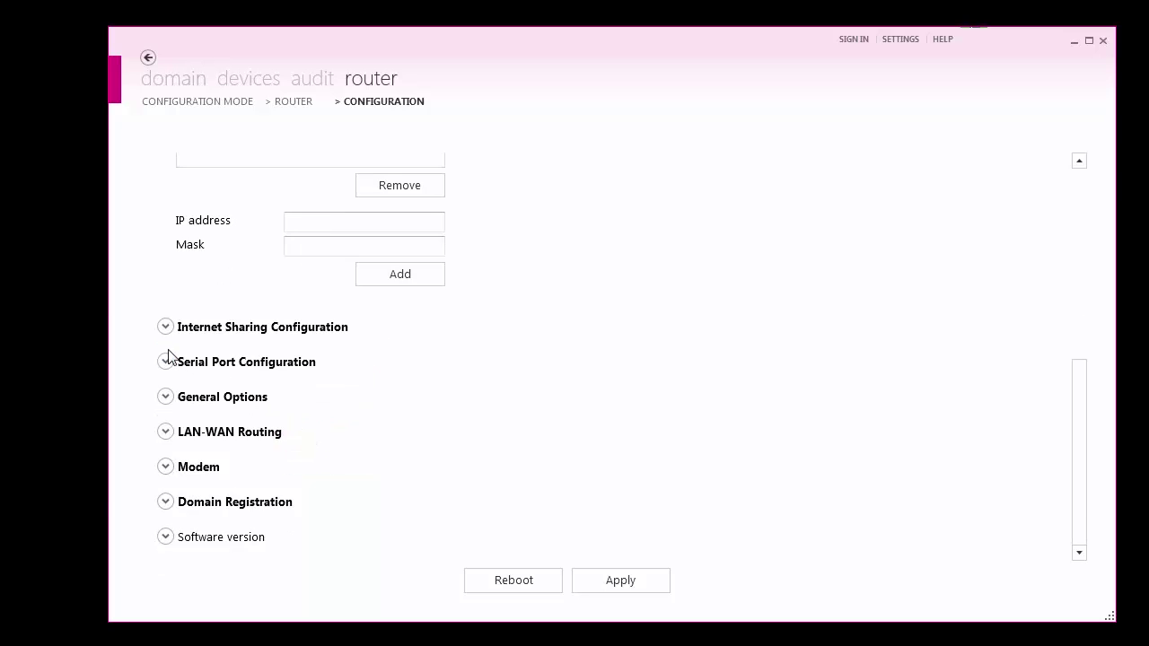
- In General Options, enter and confirm a new router password, keeping availability mode Always on
left_click(166, 397)
scroll(165, 404, "down", 3)
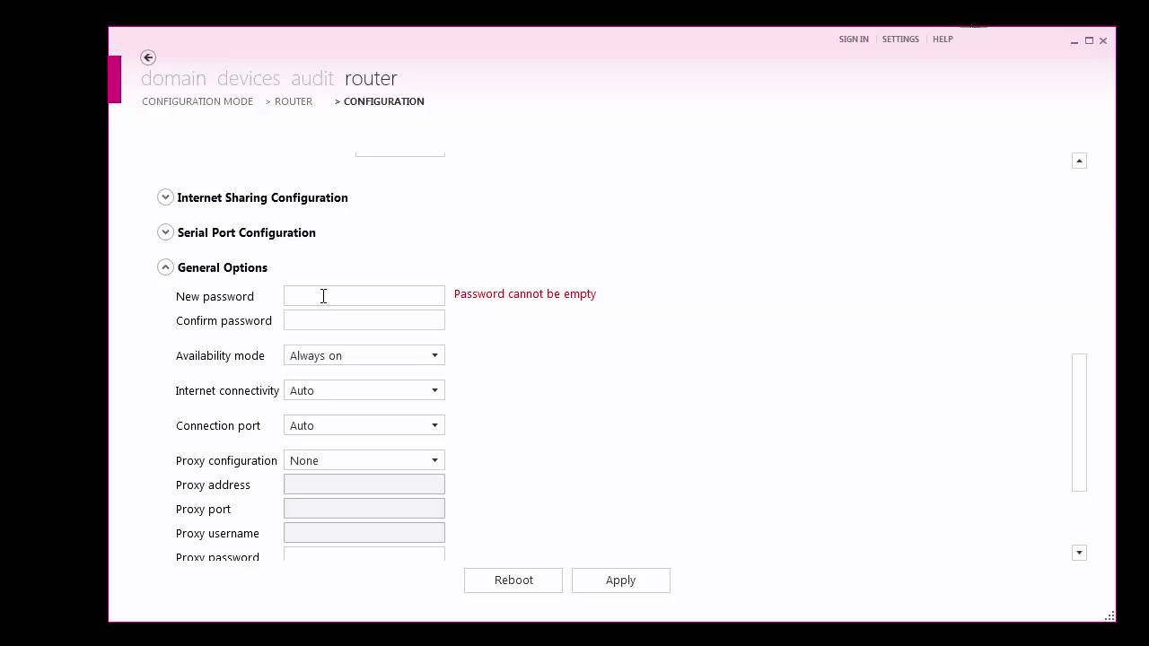
left_click(323, 296)
type("•")
type("*")
key("Tab")
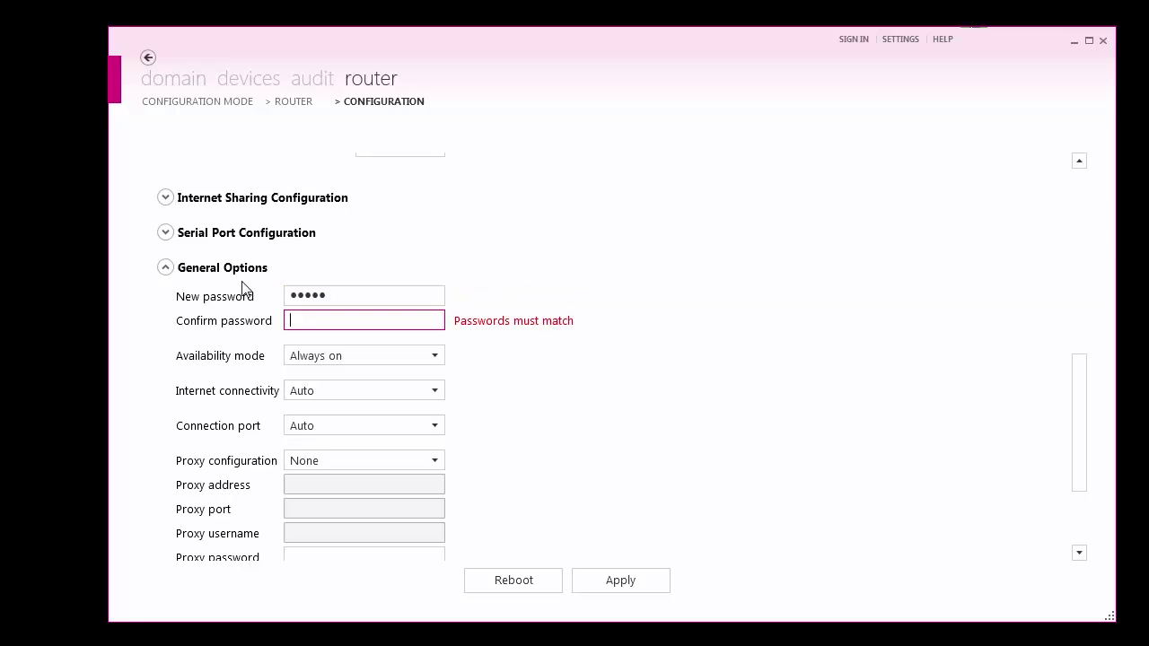
type("*****")
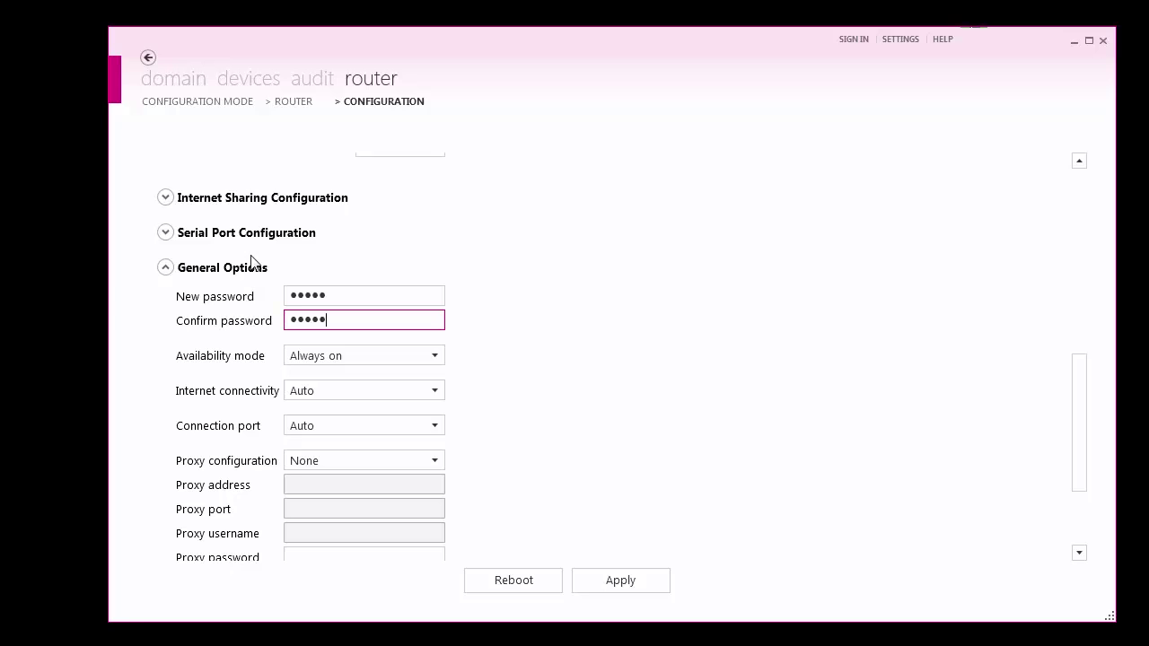
left_click(372, 356)
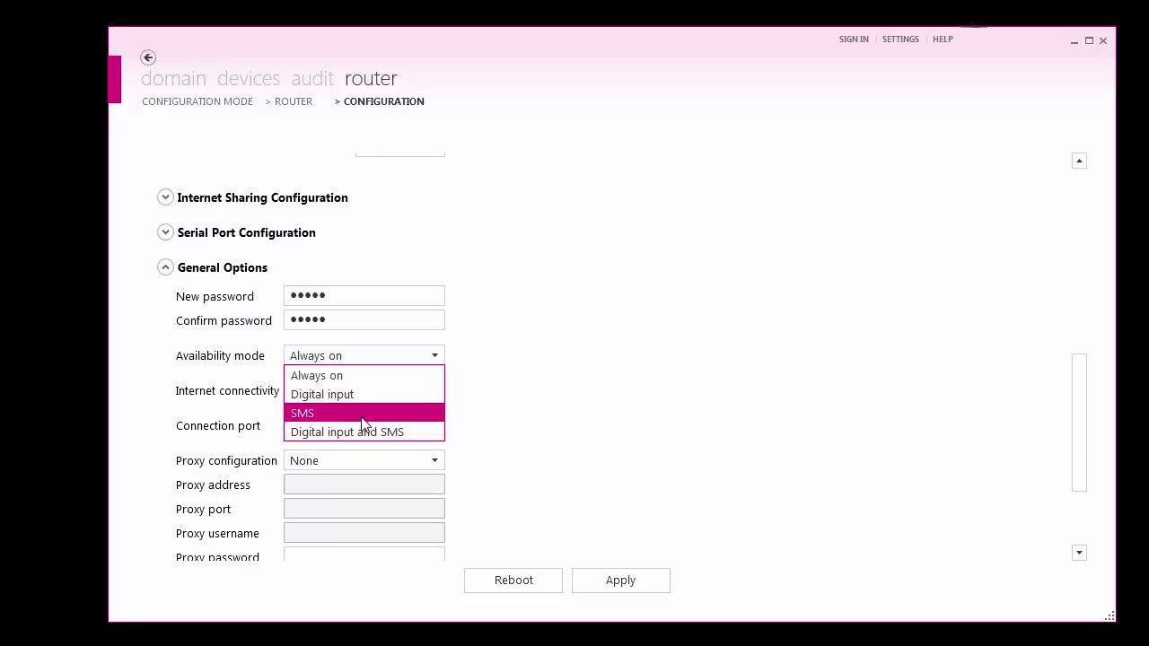
left_click(255, 357)
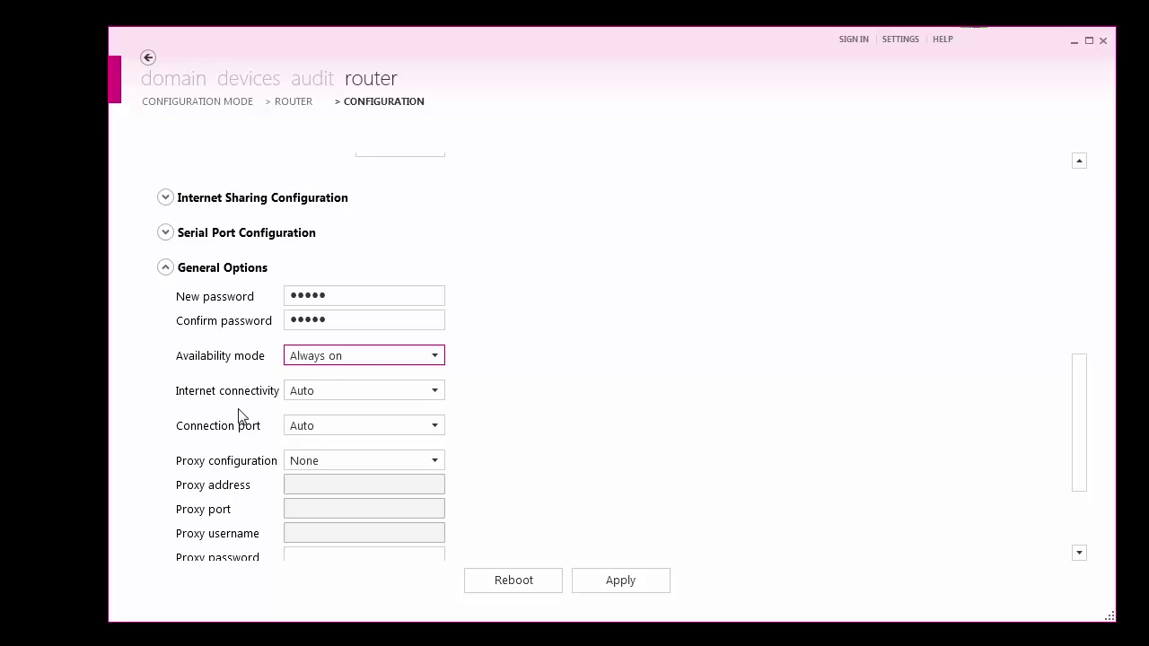
scroll(239, 416, "down", 4)
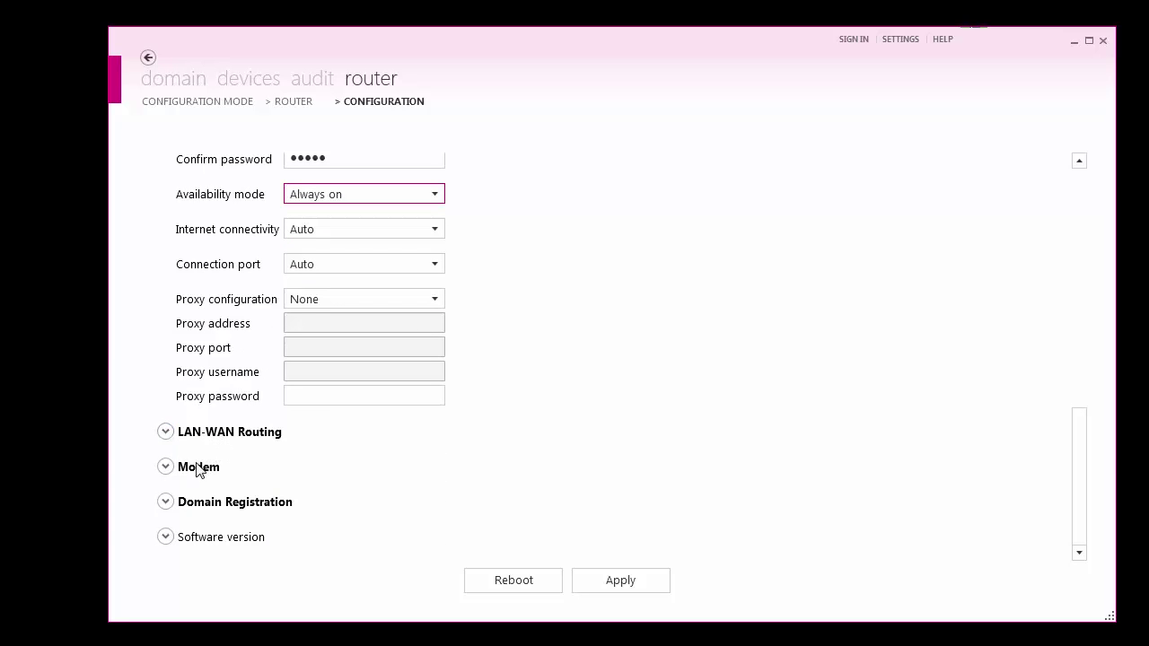
- Enable registering a new router in the domain with initial name demo
left_click(166, 503)
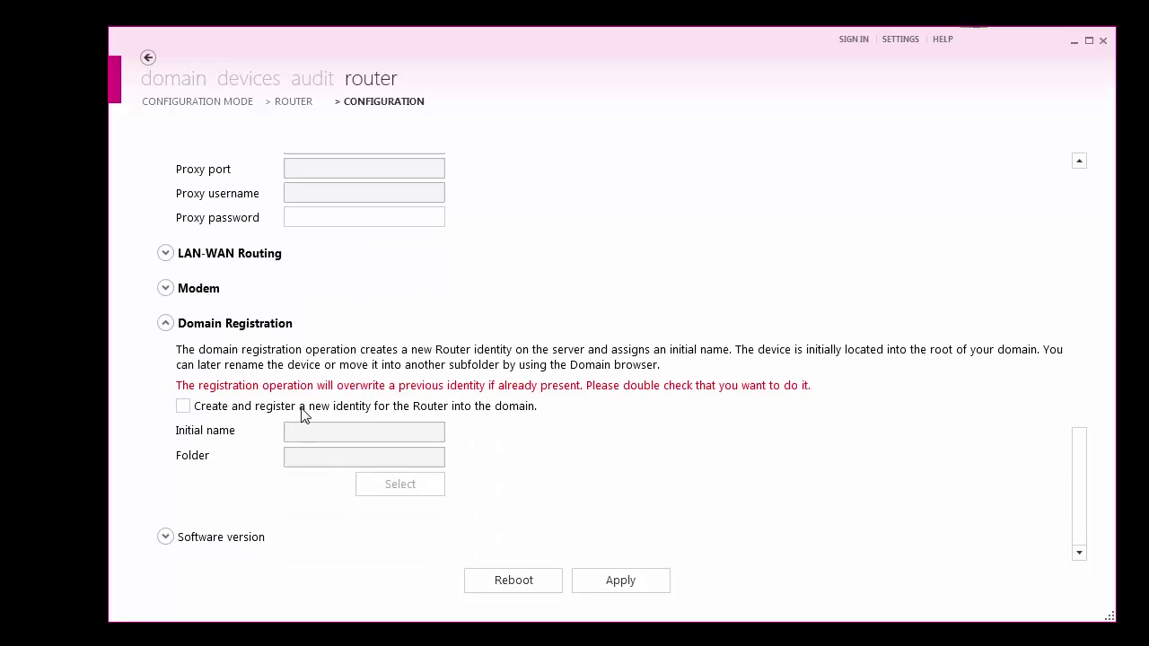
left_click(184, 406)
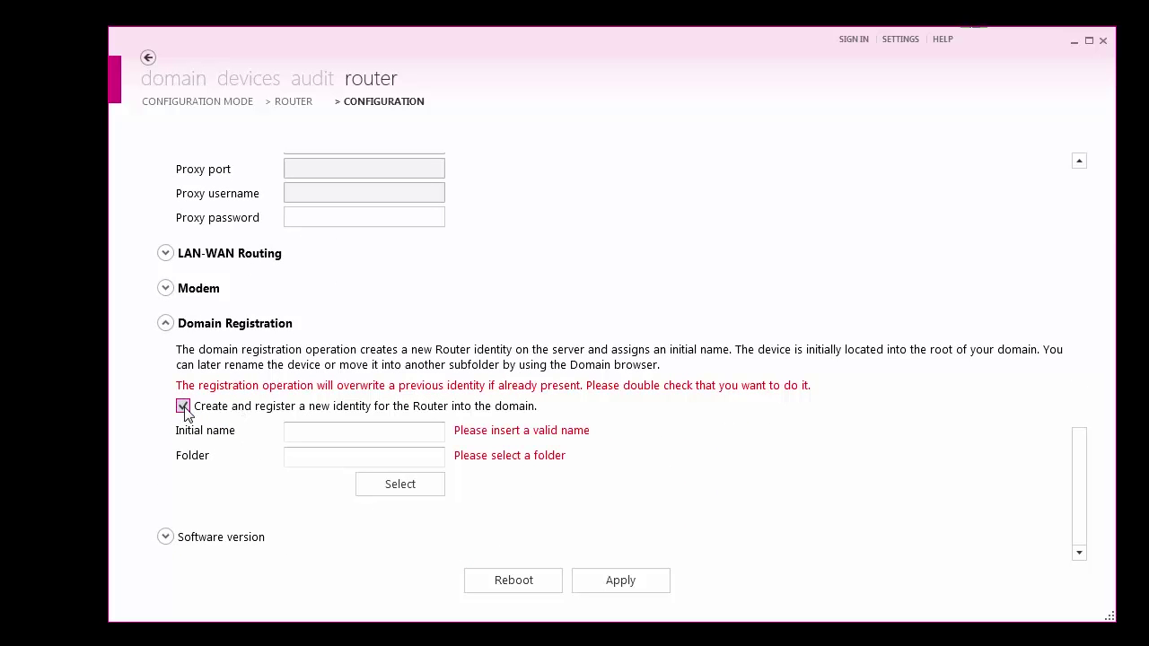
left_click(313, 433)
type("demo")
key("Tab")
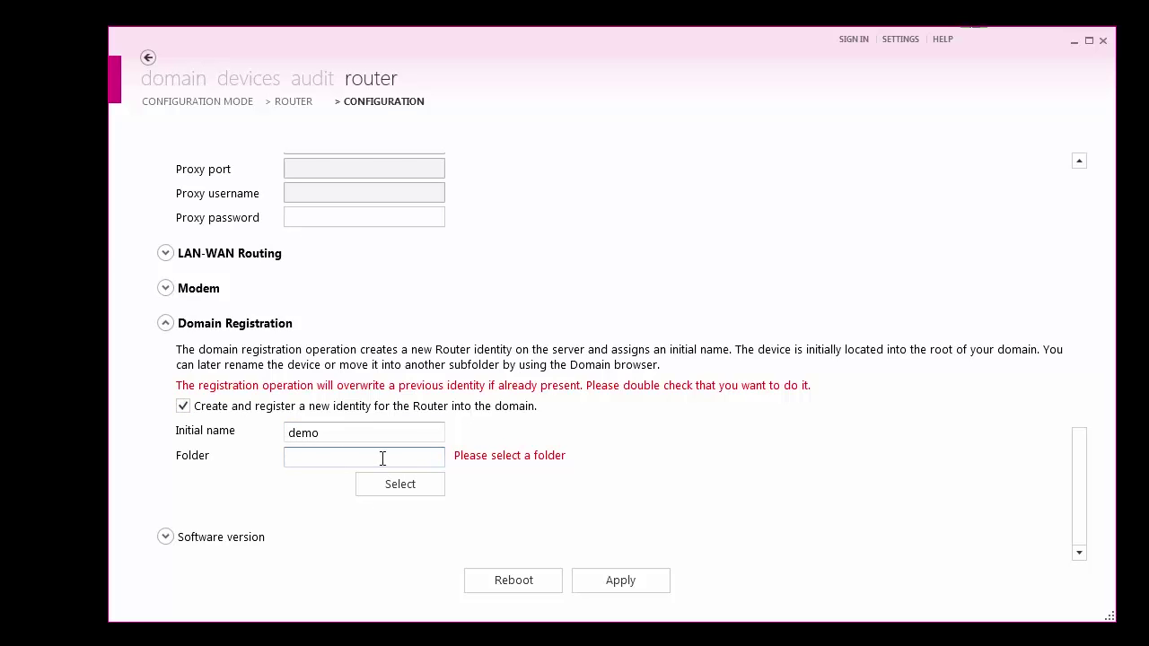
- Pick DEMO under DEMO_CUSTOMERS as the registration folder, apply the configuration, and confirm the reboot
left_click(422, 494)
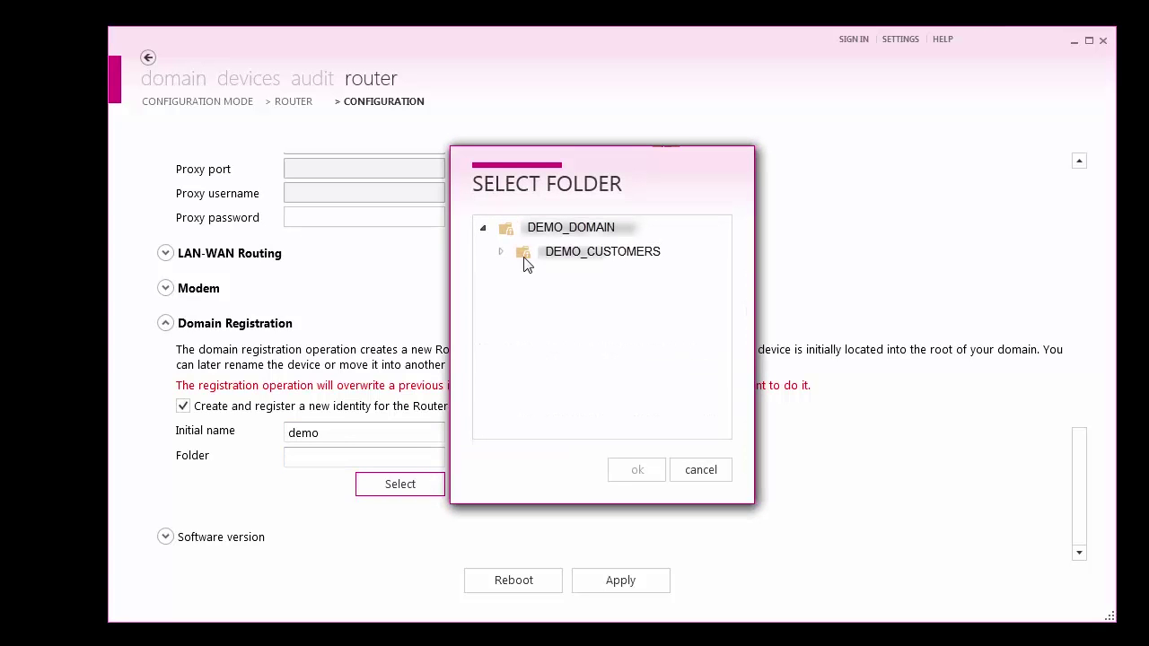
left_click(502, 254)
left_click(520, 278)
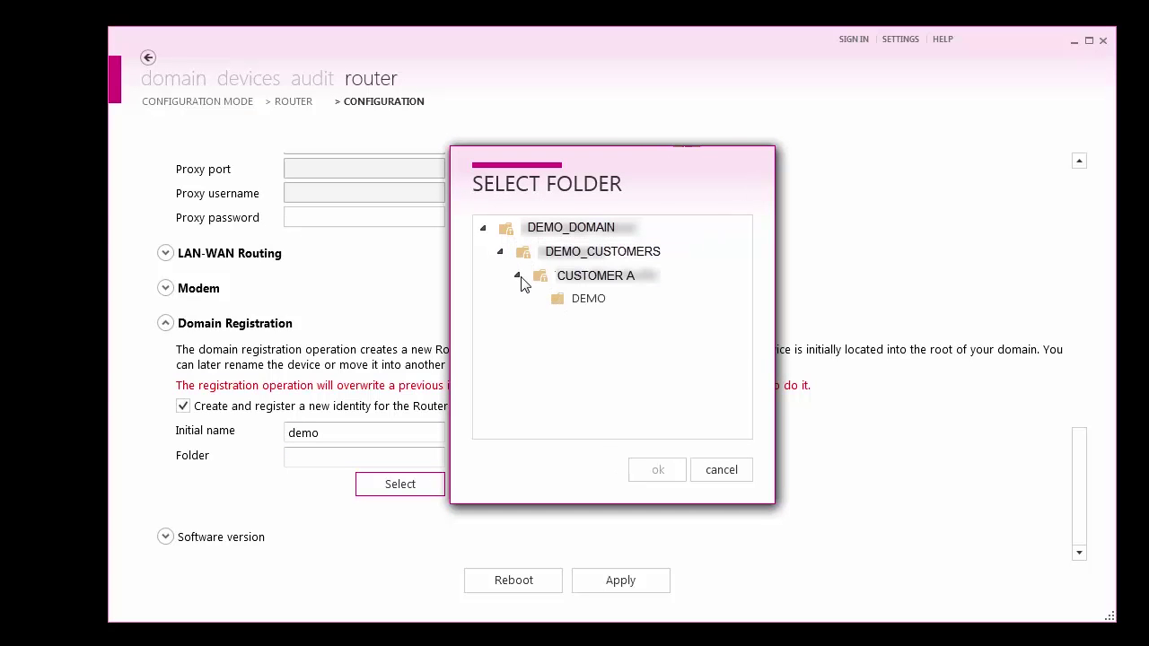
left_click(564, 303)
left_click(663, 468)
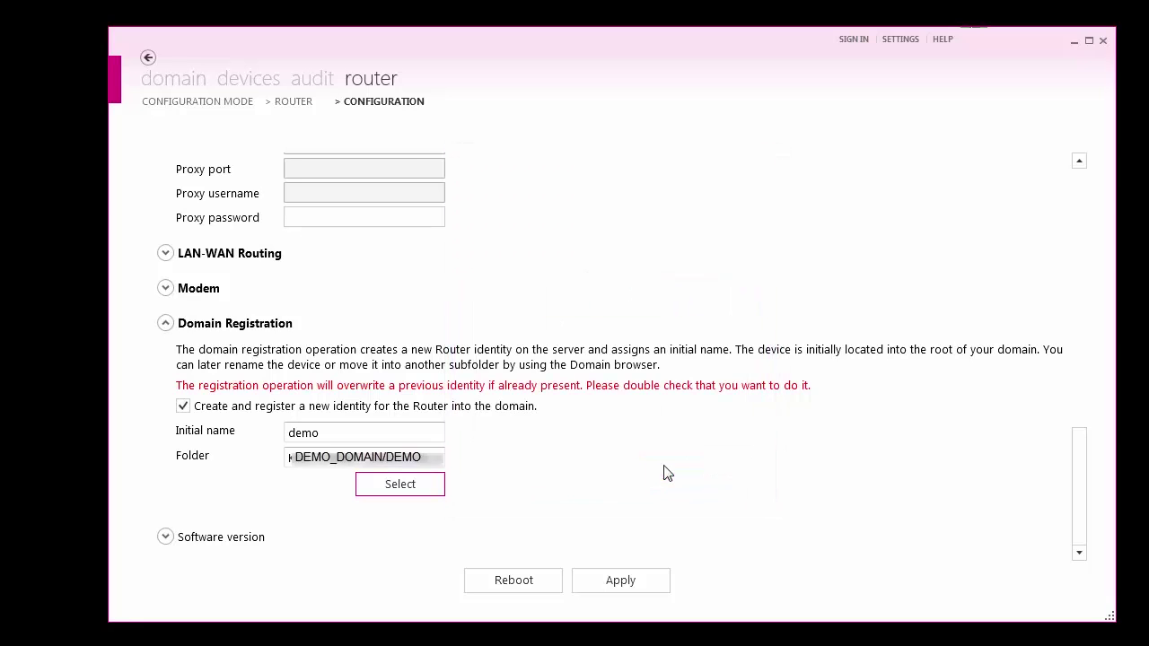
left_click(594, 584)
left_click(785, 405)
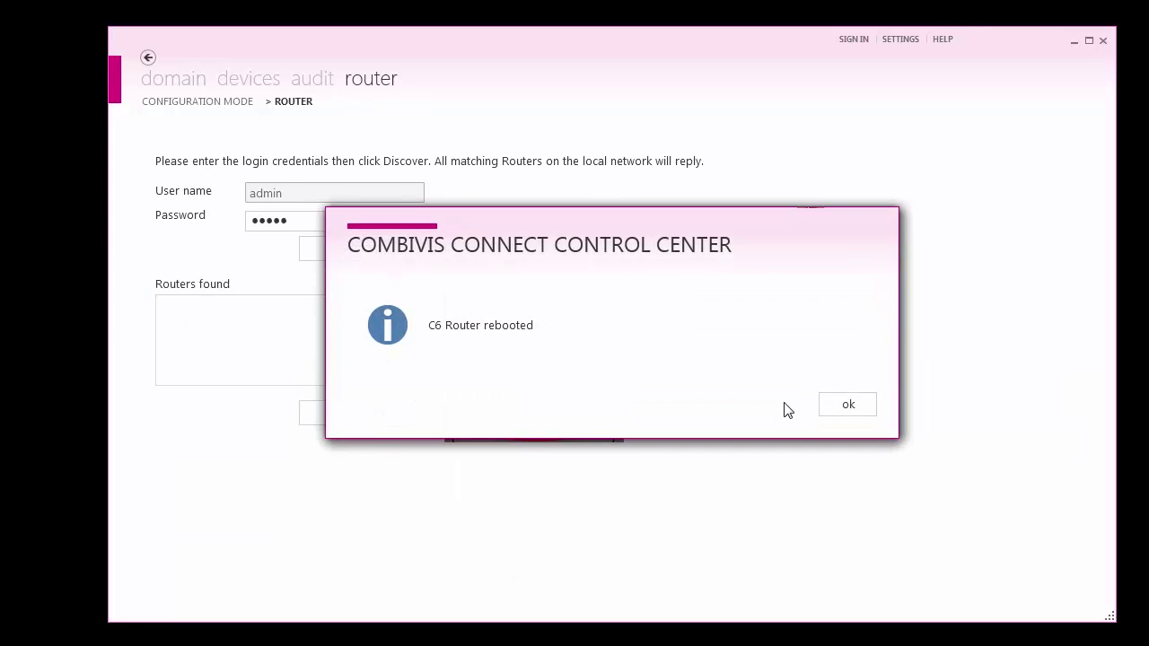
- Dismiss the C6 Router rebooted notice and return to the domain tree
left_click(840, 416)
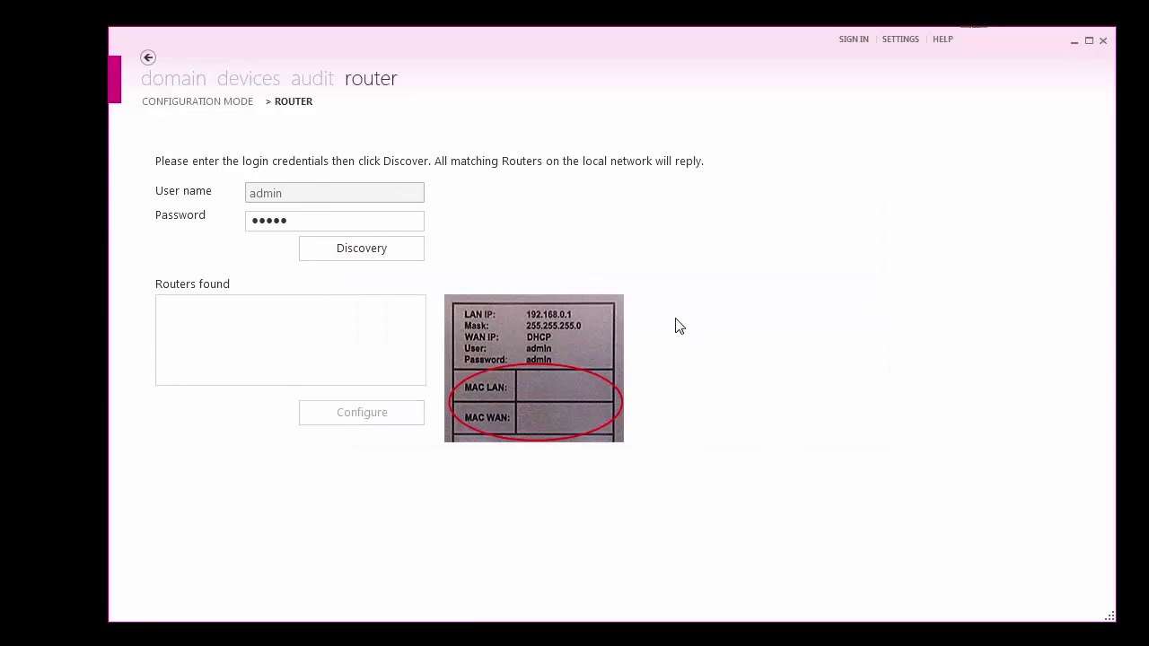
left_click(184, 82)
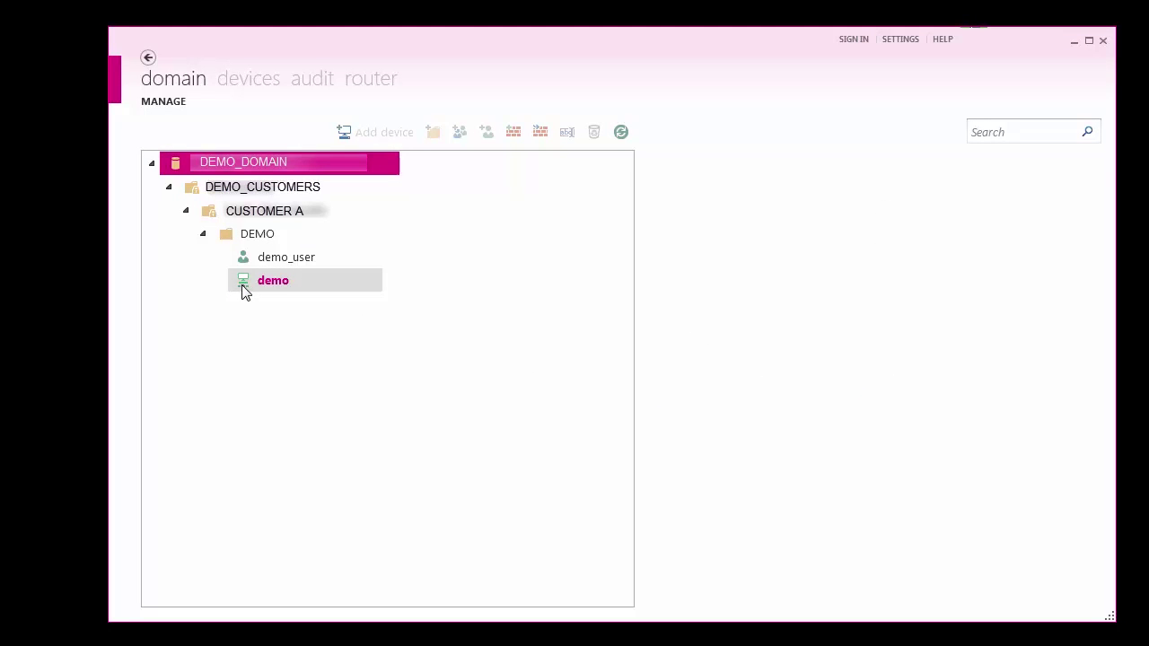
- Select the demo router, check it shows Online, and start a connection to it
left_click(270, 281)
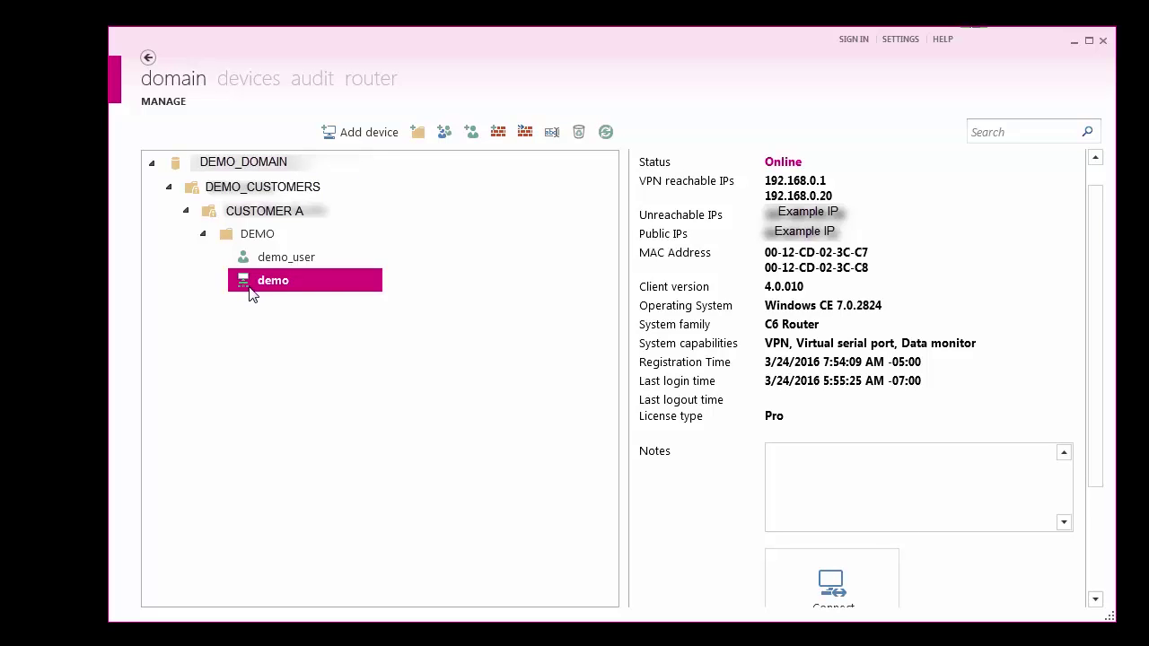
left_click(818, 570)
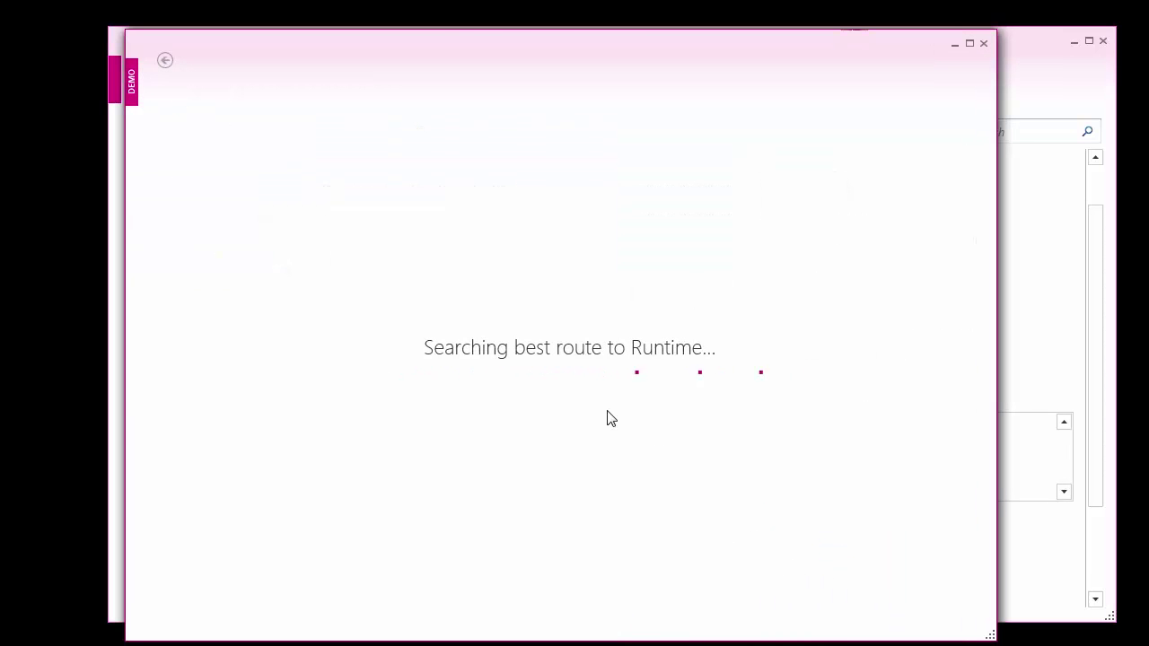